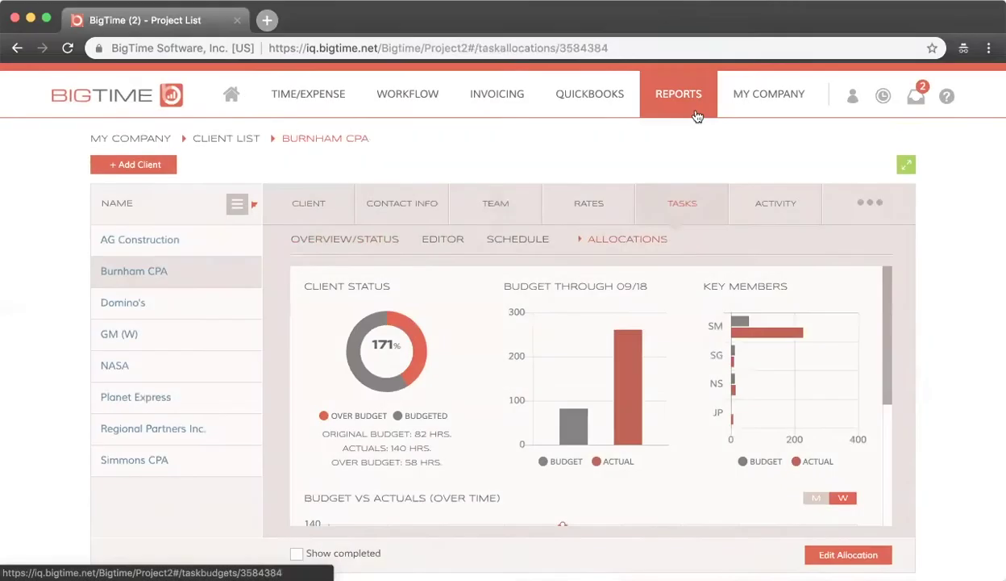
# - Open the Utilization Dashboard and limit its figures to the 1/1/2019 and 2/1/2019 periods
pyautogui.moveTo(695, 116)
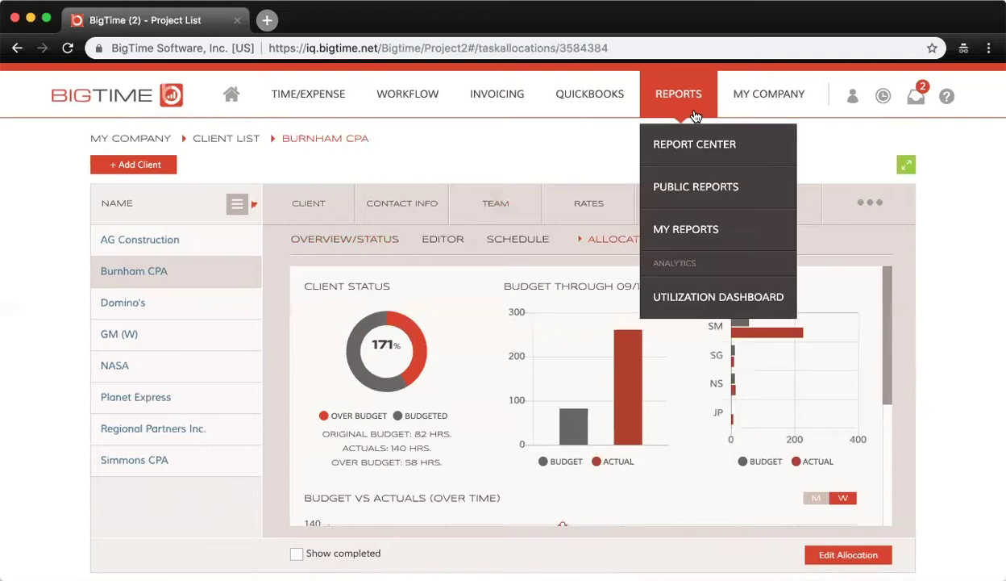
pyautogui.click(703, 299)
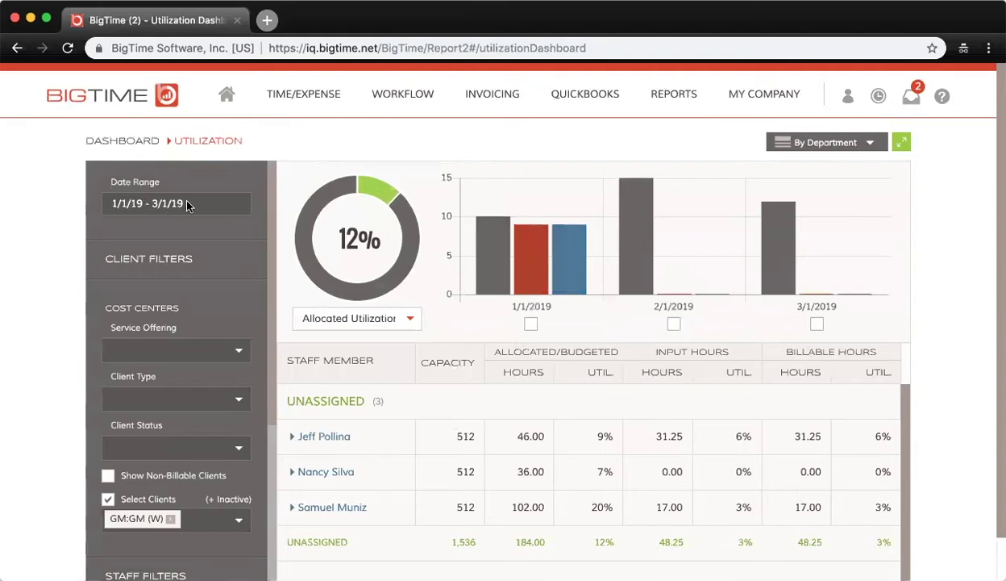
pyautogui.click(530, 325)
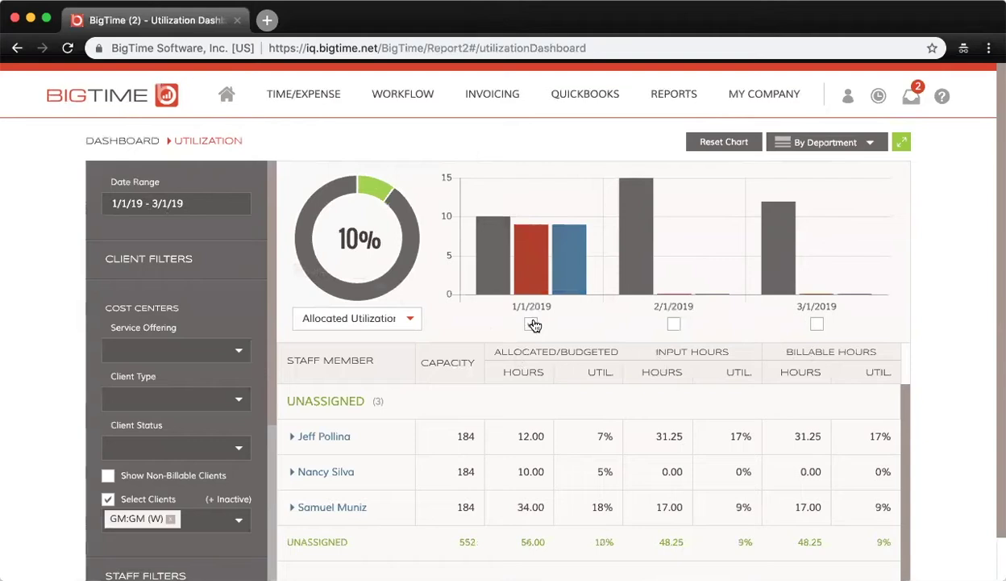
pyautogui.click(672, 325)
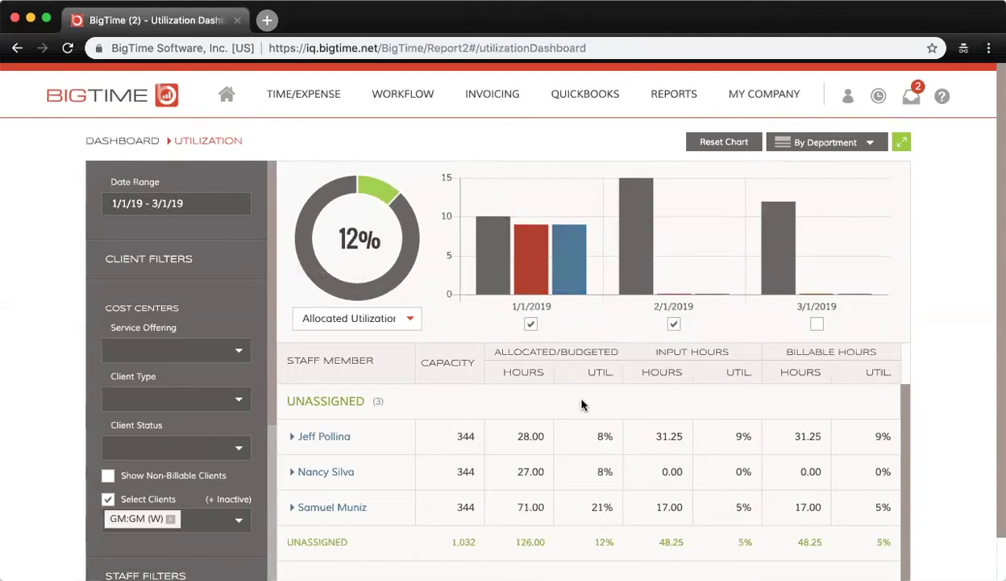
# - Expand the first staff member's client breakdown and open the allocations behind the GM (W) allocated hours for review
pyautogui.scroll(-1, 523, 406)
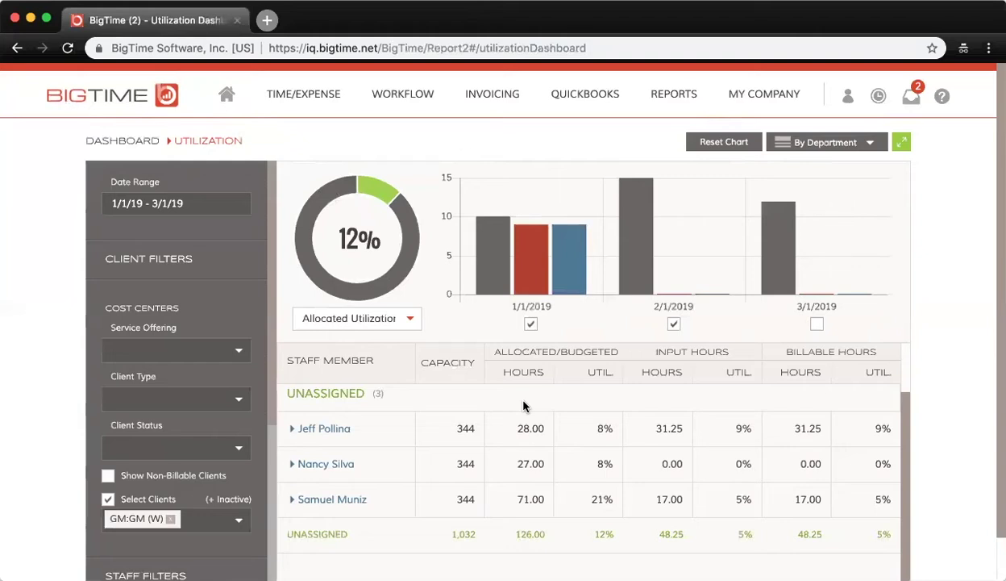
pyautogui.click(292, 430)
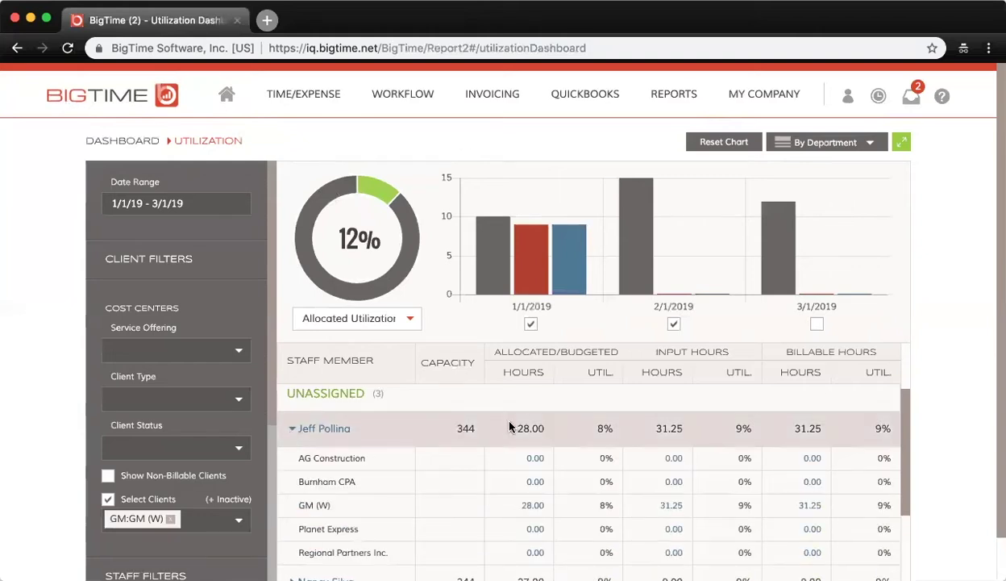
pyautogui.scroll(-1, 510, 426)
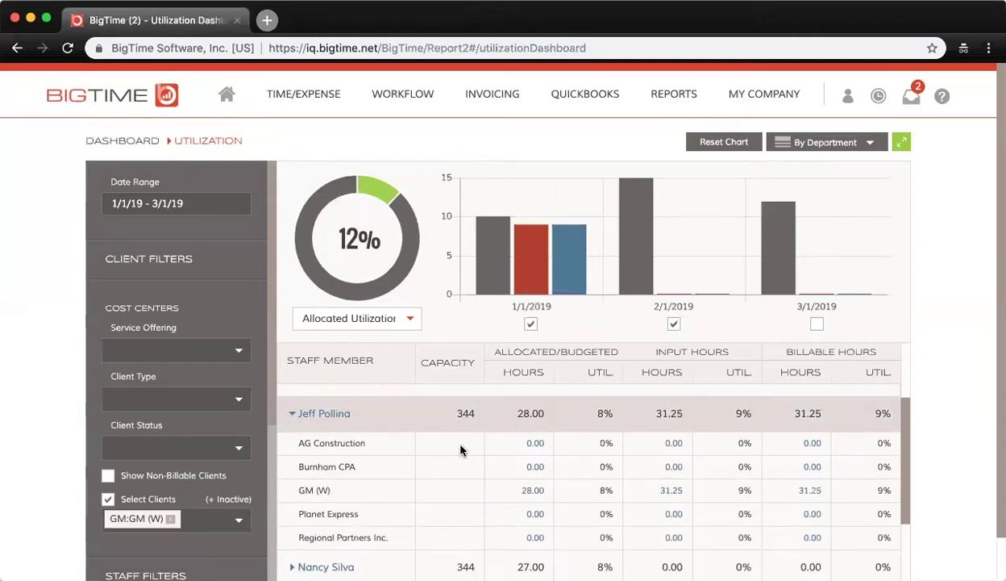
pyautogui.click(524, 494)
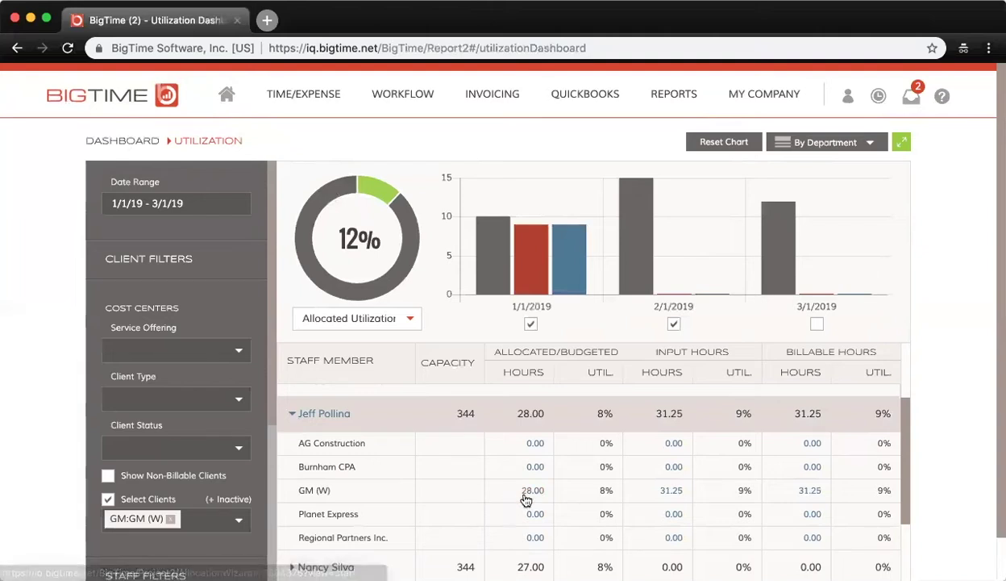
pyautogui.click(676, 496)
pyautogui.click(816, 498)
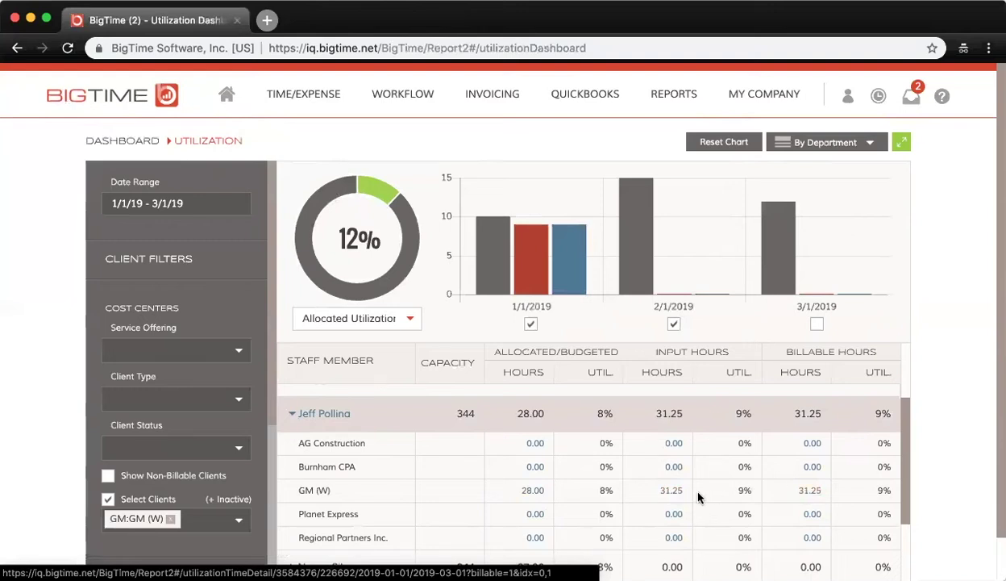
pyautogui.click(531, 492)
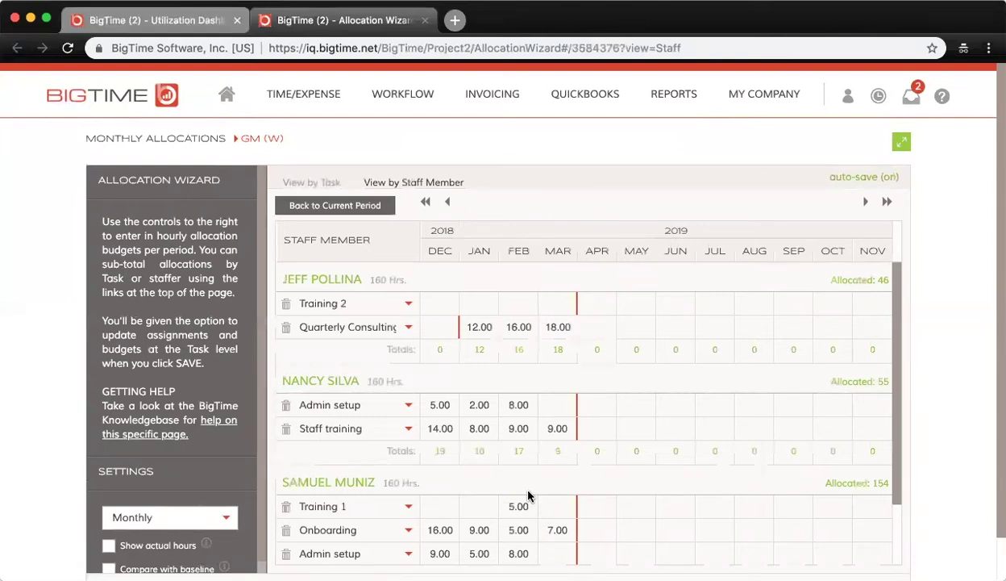
pyautogui.scroll(-2, 530, 375)
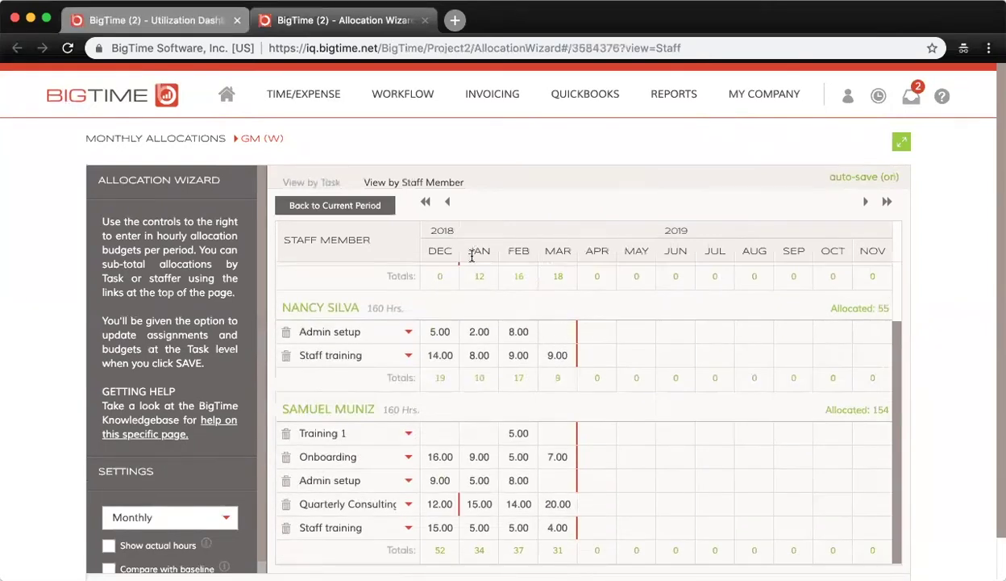
# - View the time detail behind the first staff member's GM (W) input hours and return to the Utilization Dashboard
pyautogui.click(142, 27)
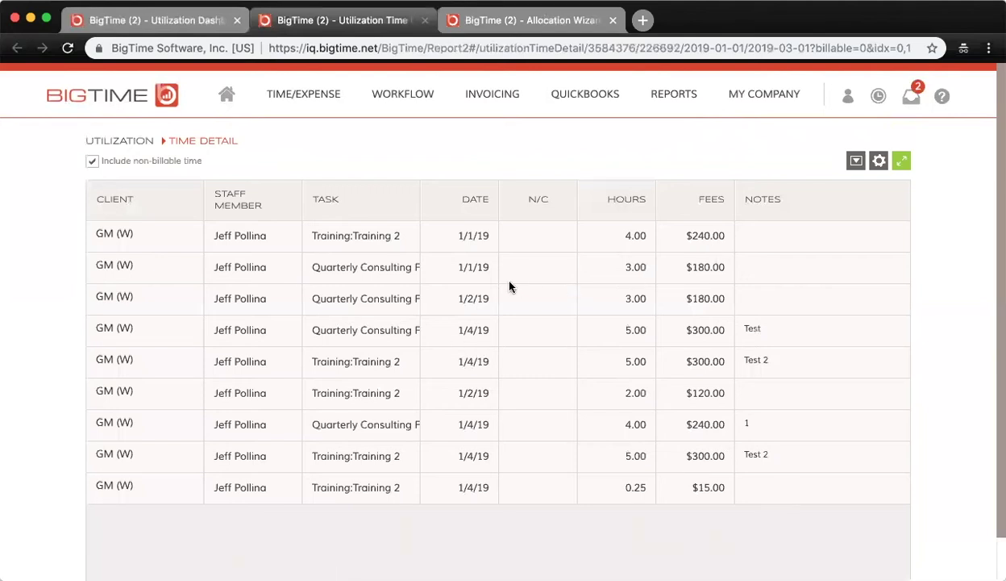
pyautogui.click(137, 24)
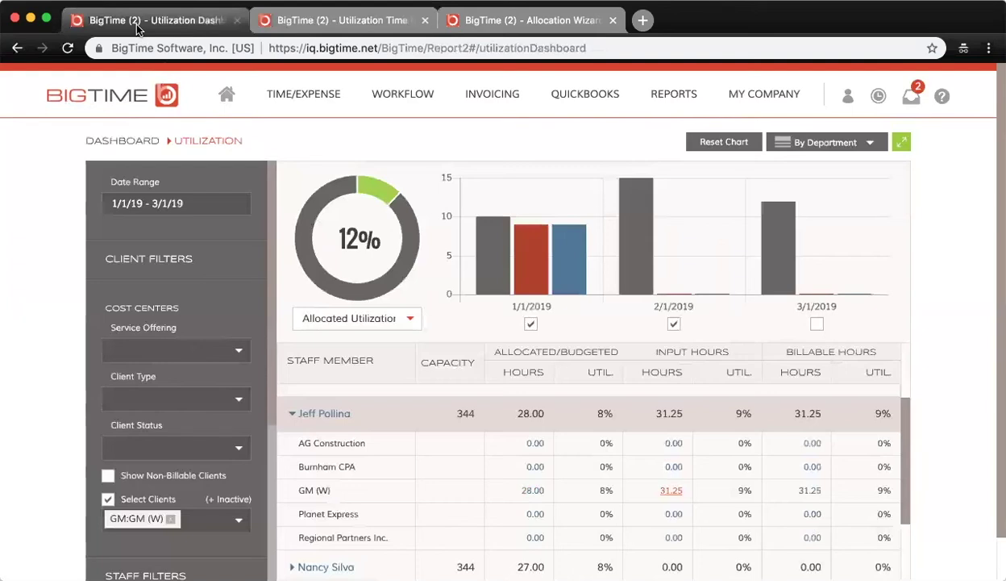
# - Review the date range choices and the Service Offering, Client Type and Client Status filter options without changing them
pyautogui.click(214, 202)
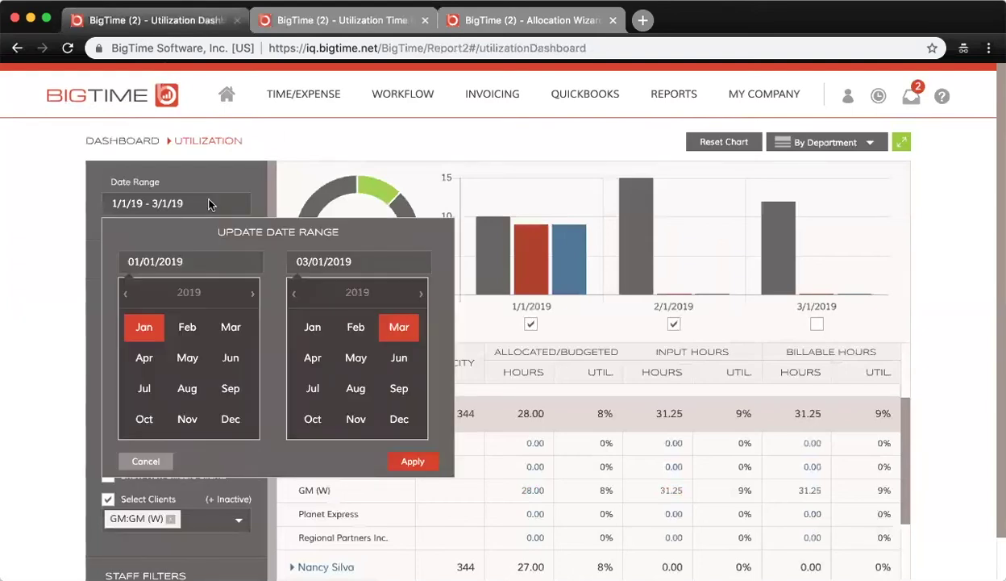
pyautogui.click(143, 461)
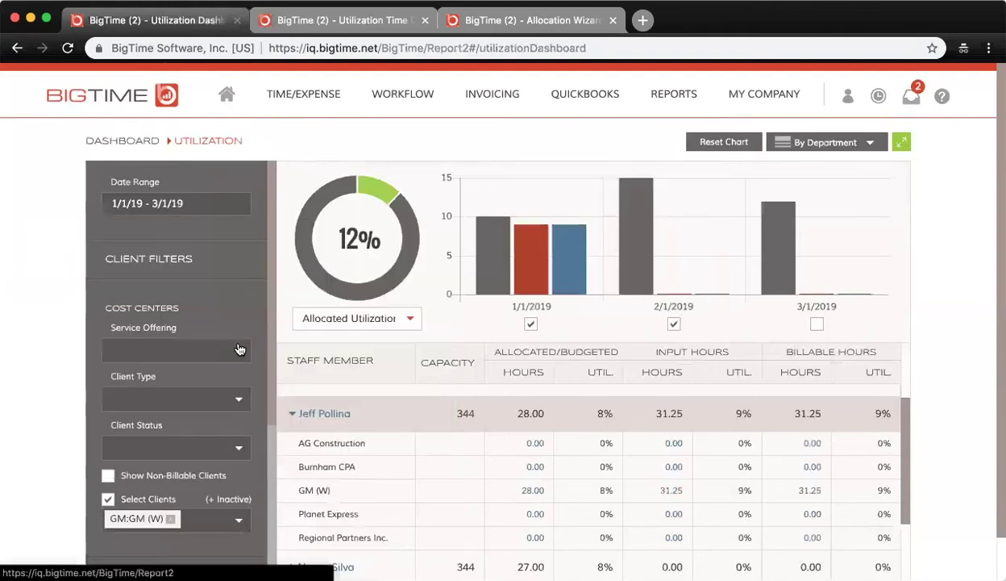
pyautogui.scroll(-2, 240, 349)
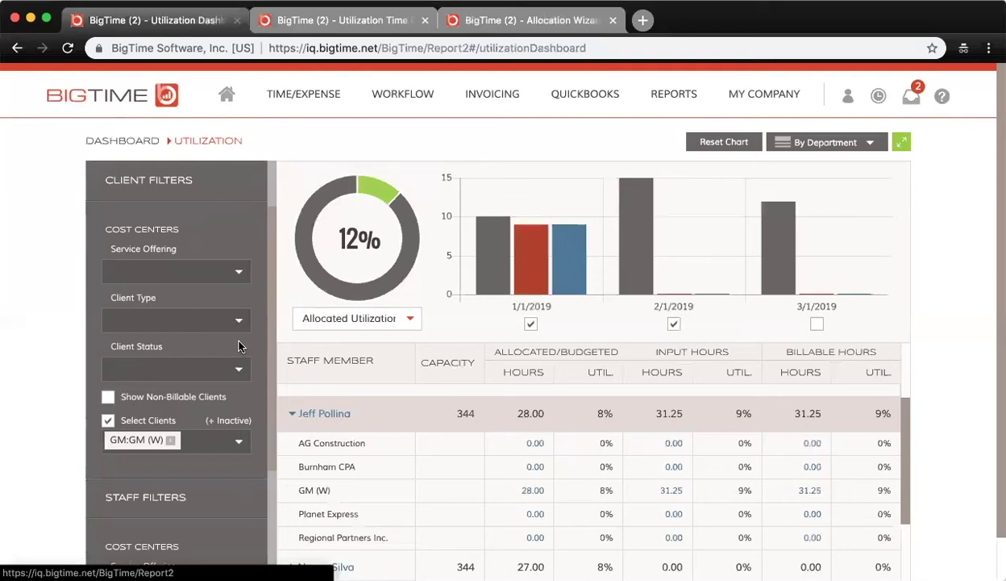
pyautogui.click(237, 275)
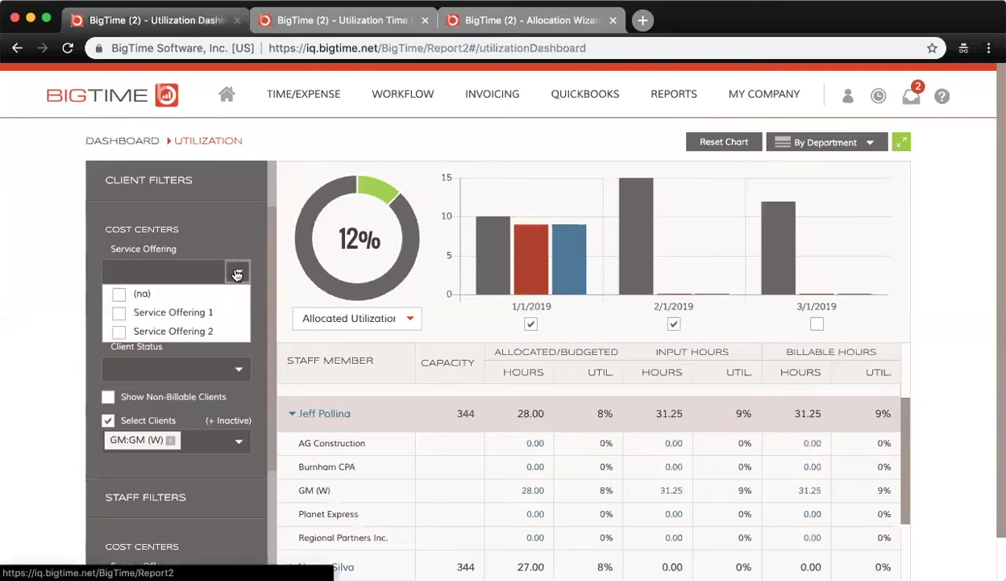
pyautogui.click(237, 275)
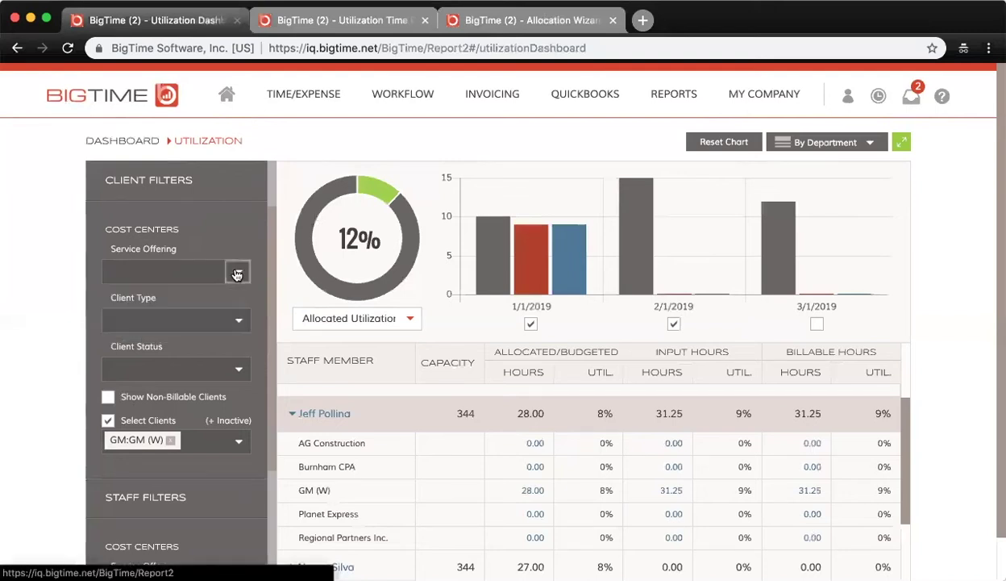
pyautogui.click(237, 322)
pyautogui.click(237, 321)
pyautogui.click(239, 371)
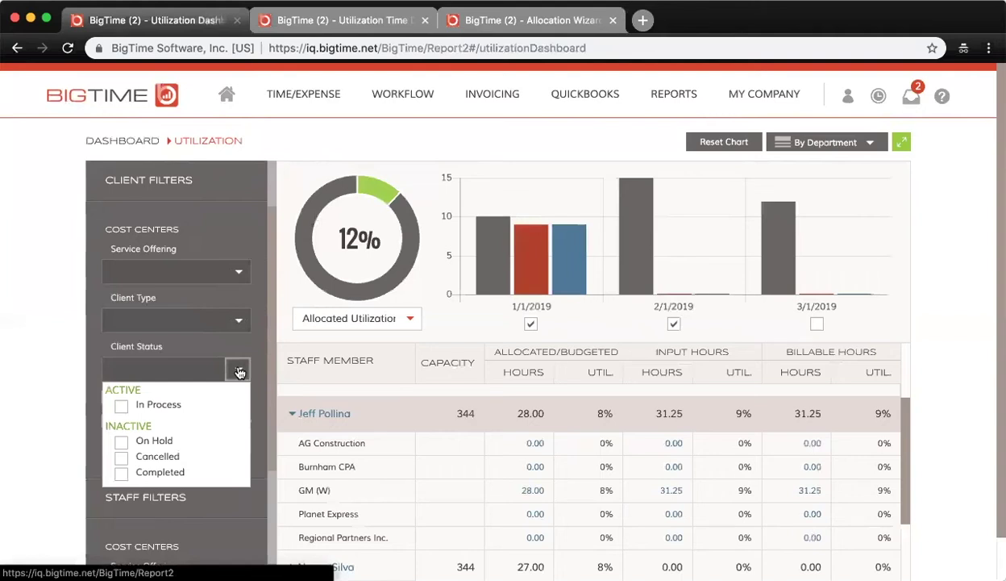
# - Open the company's Lexicon settings, review the cost center labels and the Project and Task terms, and close them unchanged
pyautogui.moveTo(771, 106)
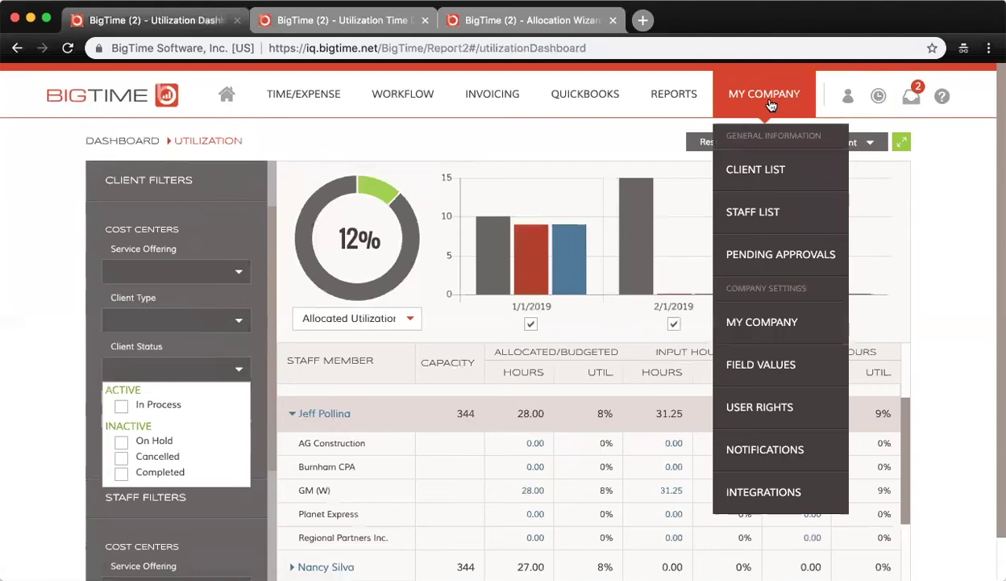
pyautogui.click(762, 321)
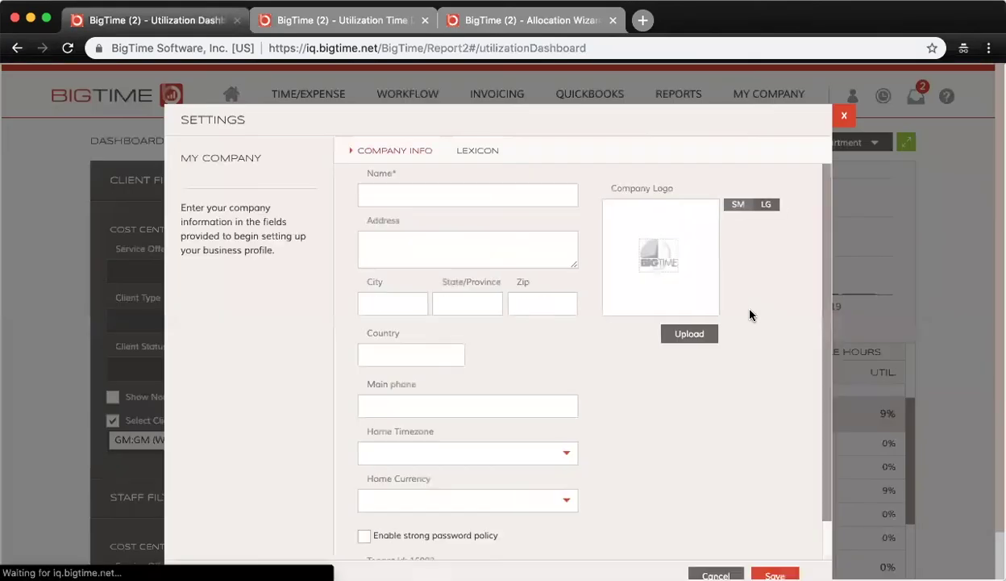
pyautogui.click(484, 154)
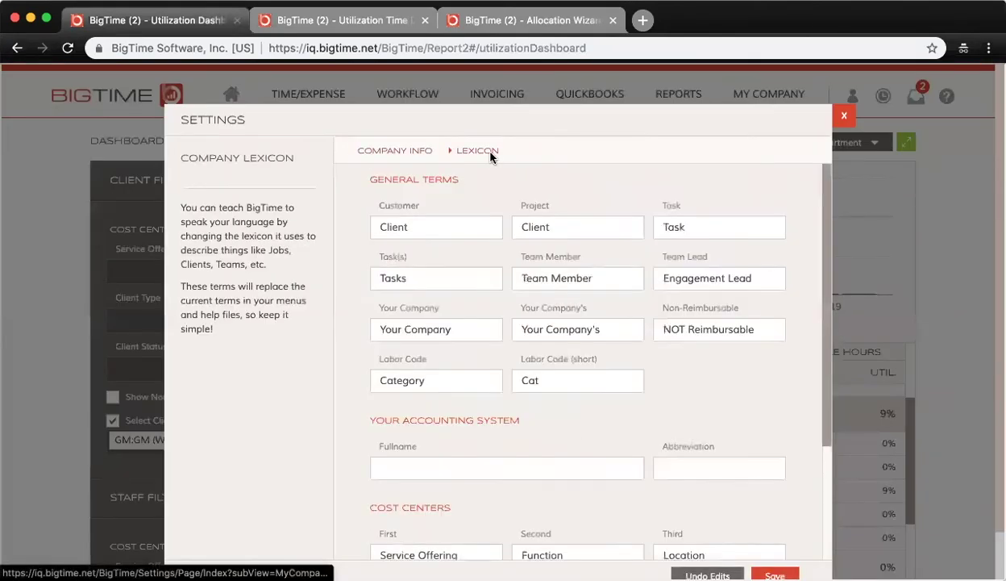
pyautogui.scroll(-3, 497, 343)
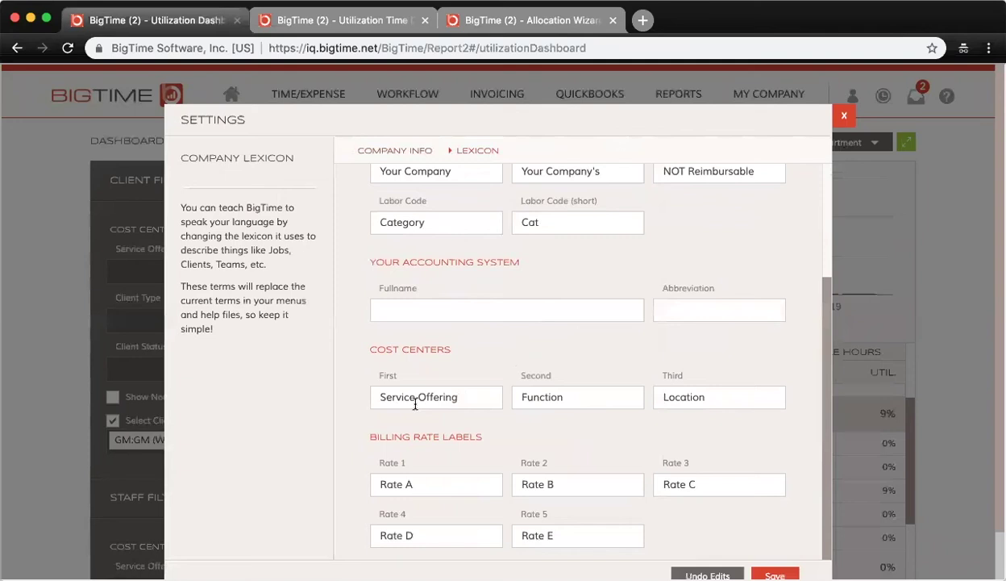
pyautogui.tripleClick(450, 393)
pyautogui.tripleClick(588, 391)
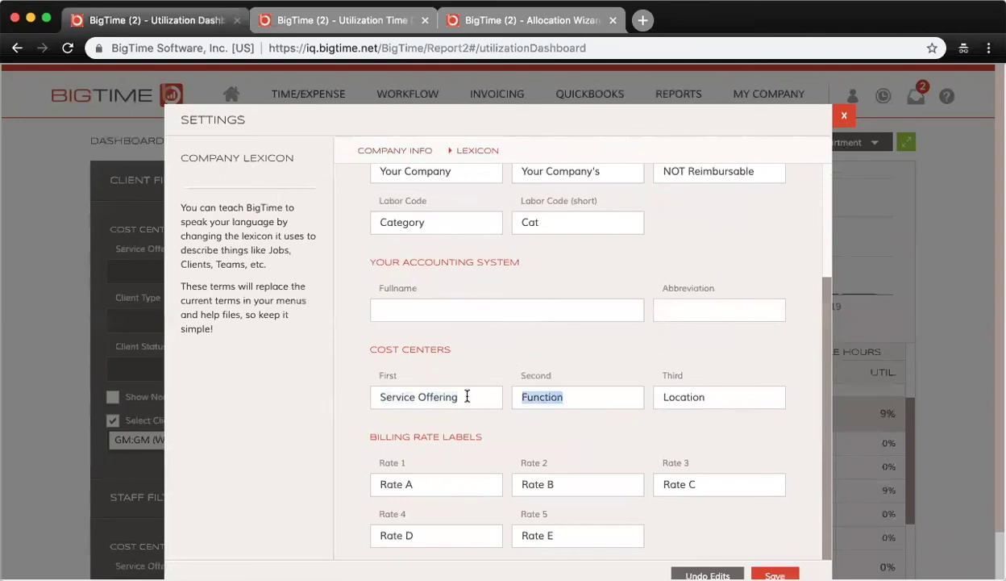
pyautogui.moveTo(762, 396); pyautogui.dragTo(497, 396)
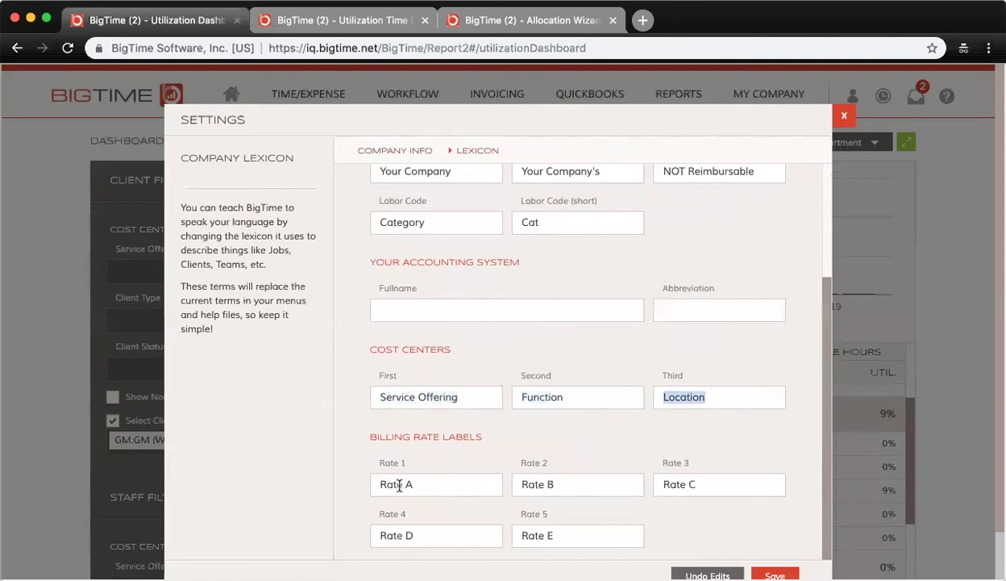
pyautogui.scroll(3, 643, 486)
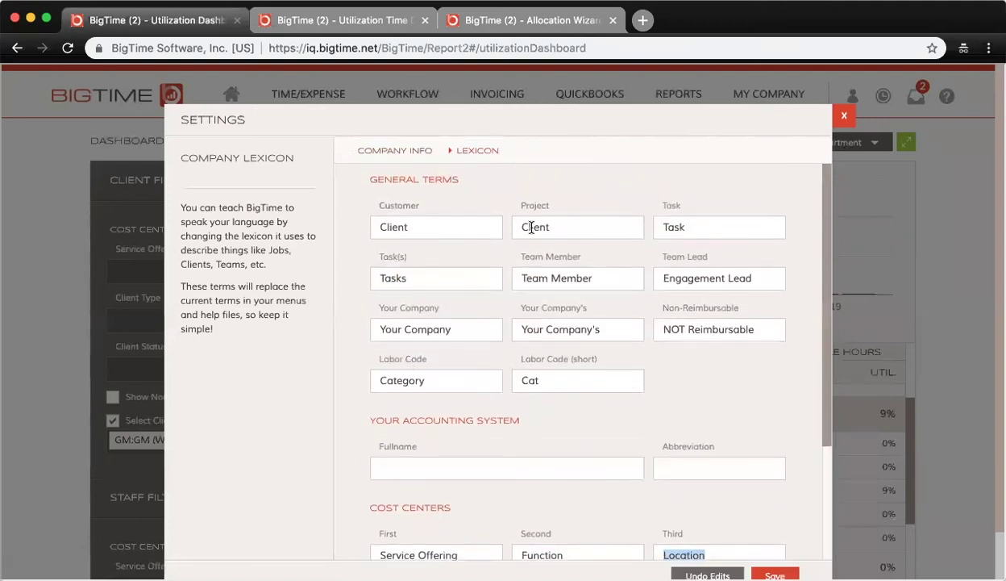
pyautogui.moveTo(579, 224); pyautogui.dragTo(503, 230)
pyautogui.doubleClick(679, 225)
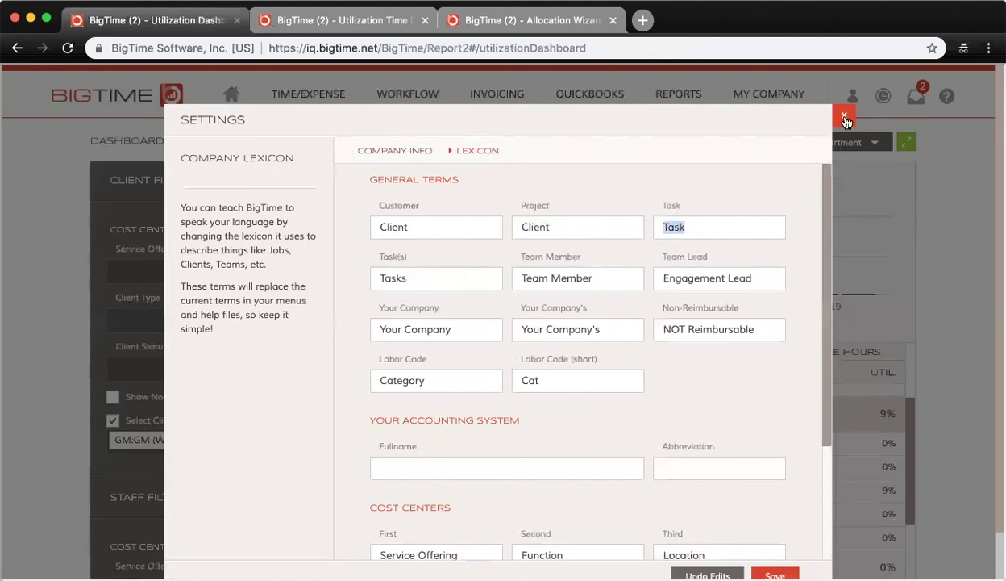
pyautogui.click(845, 115)
# - Try the Show Non-Billable Clients option, and examine the client and staff filters, including the list of selectable staffers
pyautogui.scroll(-3, 168, 381)
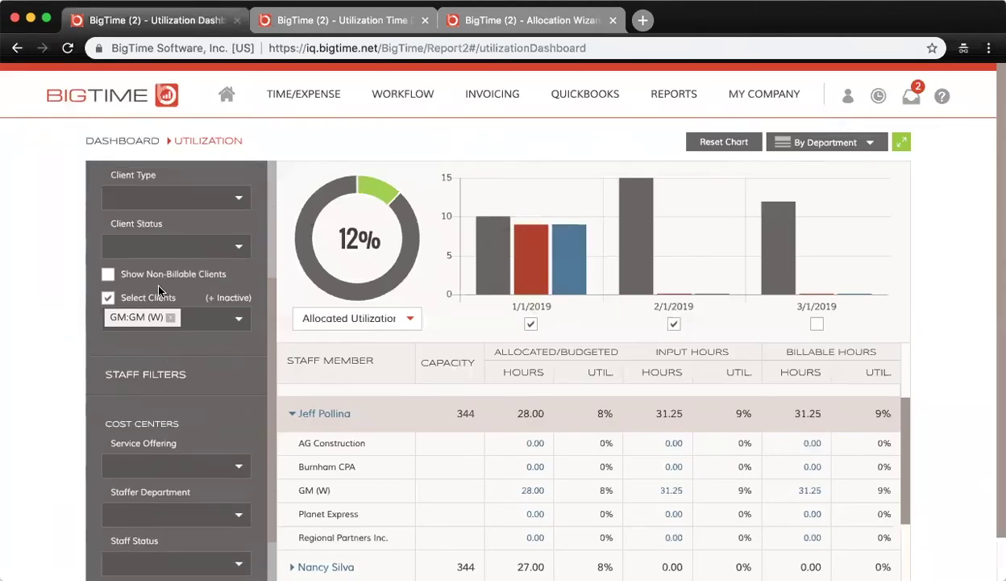
pyautogui.click(109, 276)
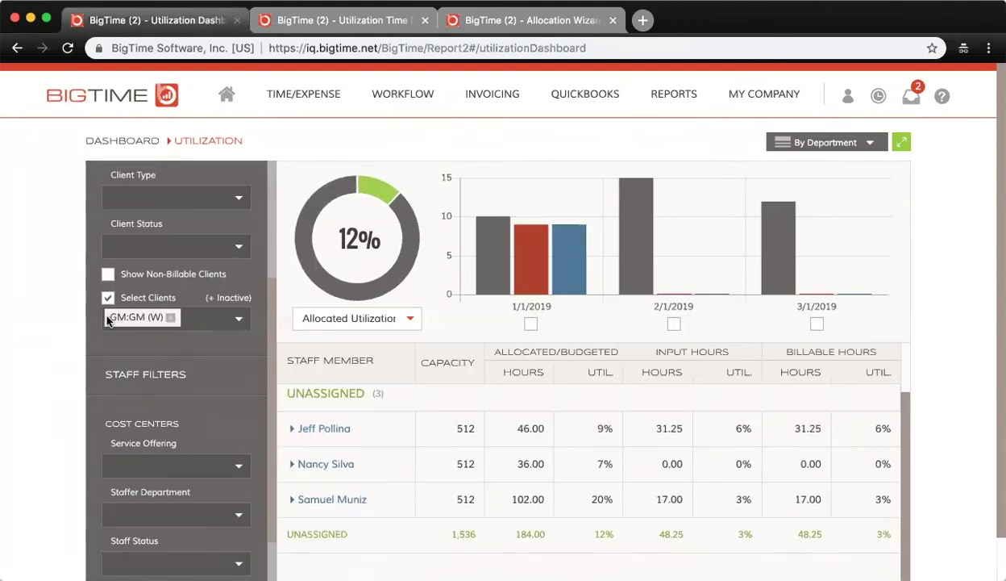
pyautogui.scroll(-2, 159, 318)
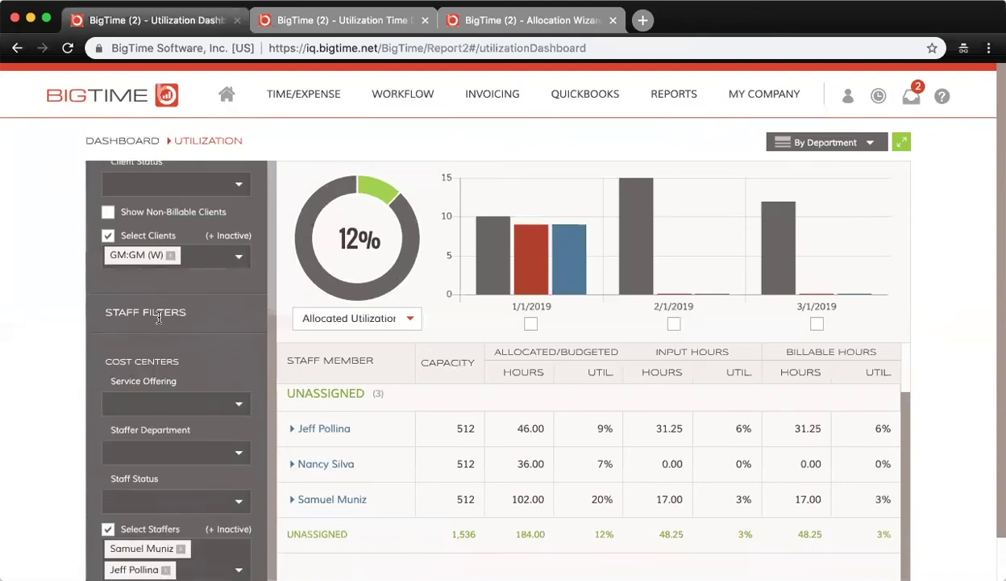
pyautogui.scroll(-2, 159, 317)
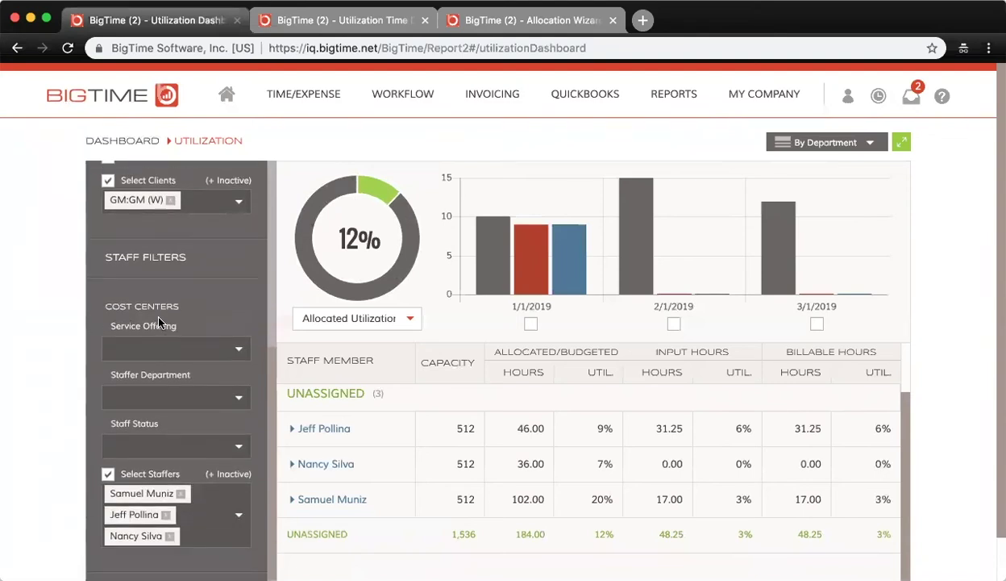
pyautogui.scroll(8, 159, 320)
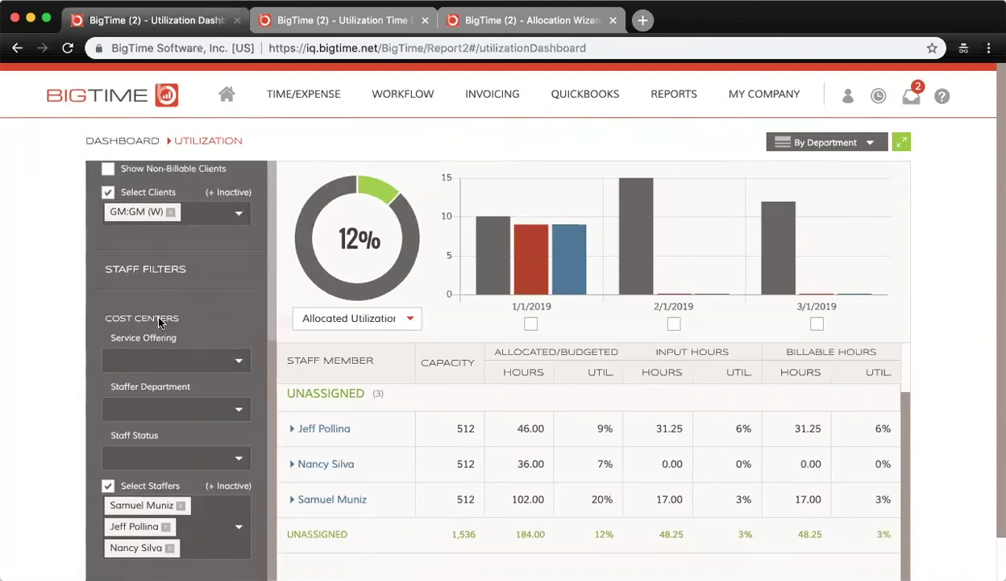
pyautogui.scroll(2, 159, 318)
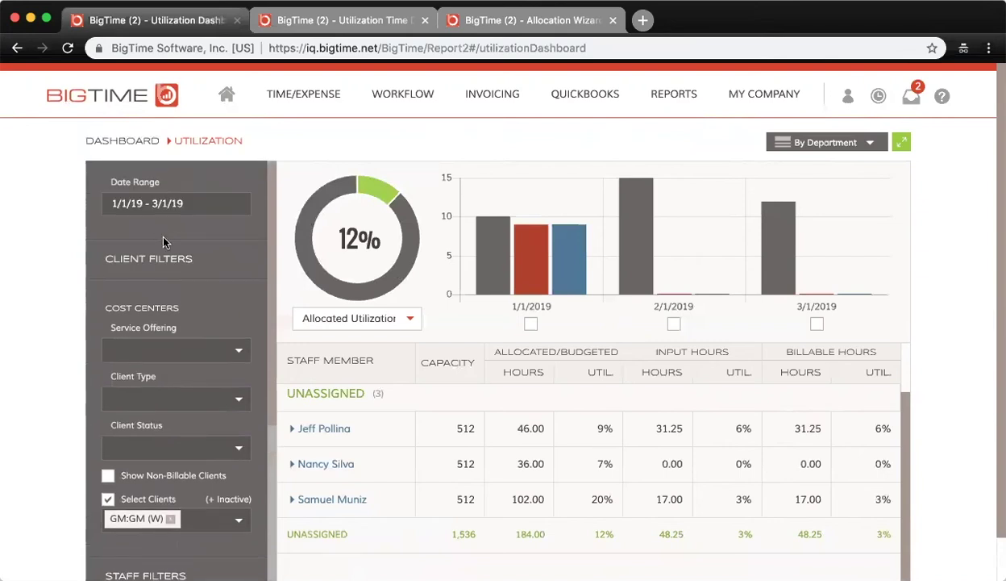
pyautogui.scroll(-10, 181, 290)
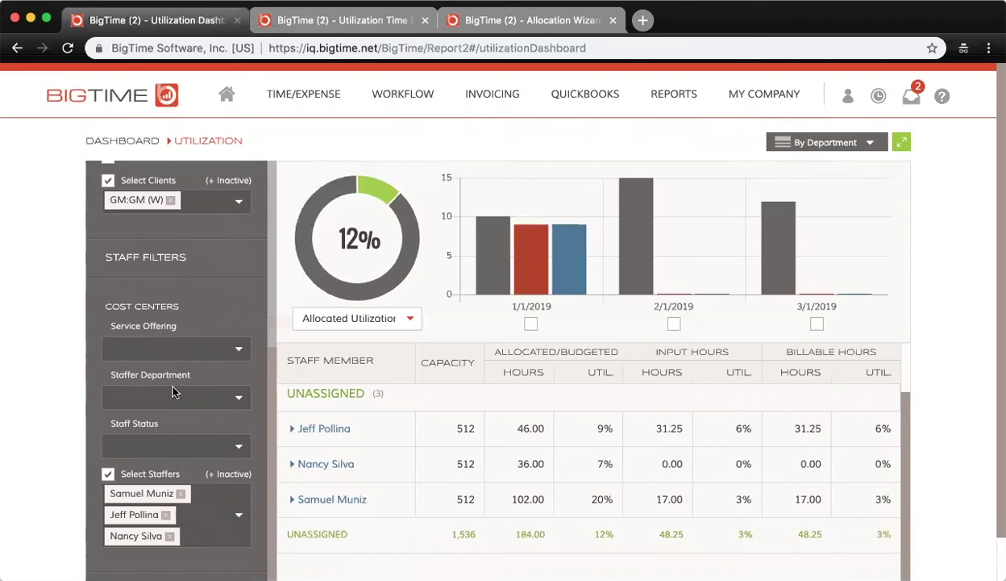
pyautogui.click(237, 517)
pyautogui.click(235, 522)
# - Apply the By Department grouping to the staff table, and switch the grouping to By Service Offering
pyautogui.click(867, 143)
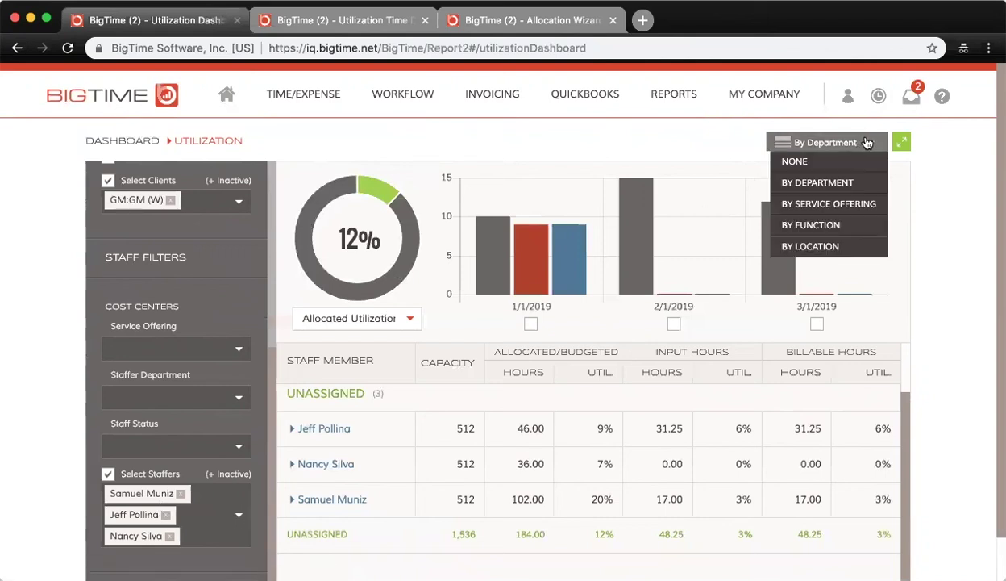
pyautogui.click(797, 182)
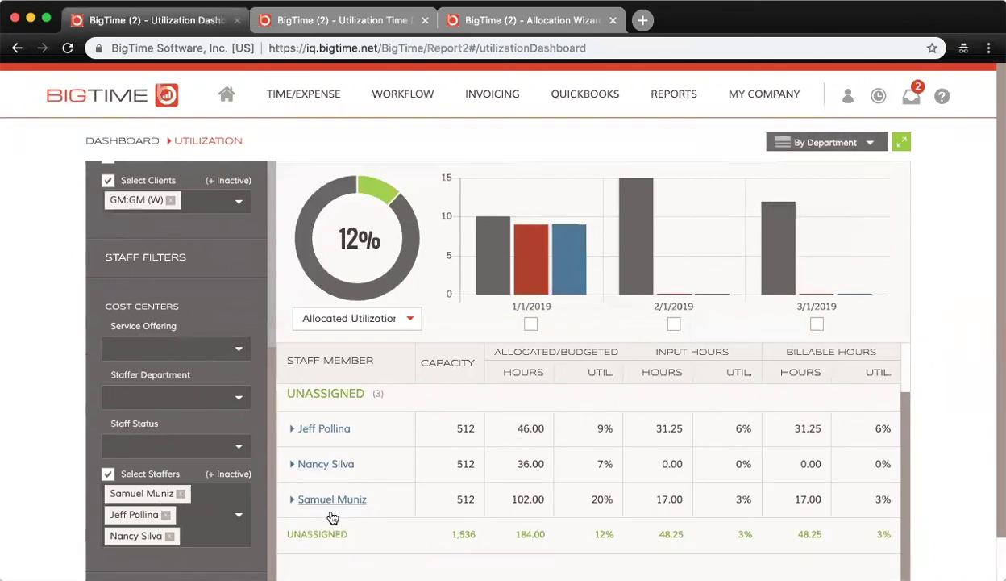
pyautogui.click(809, 144)
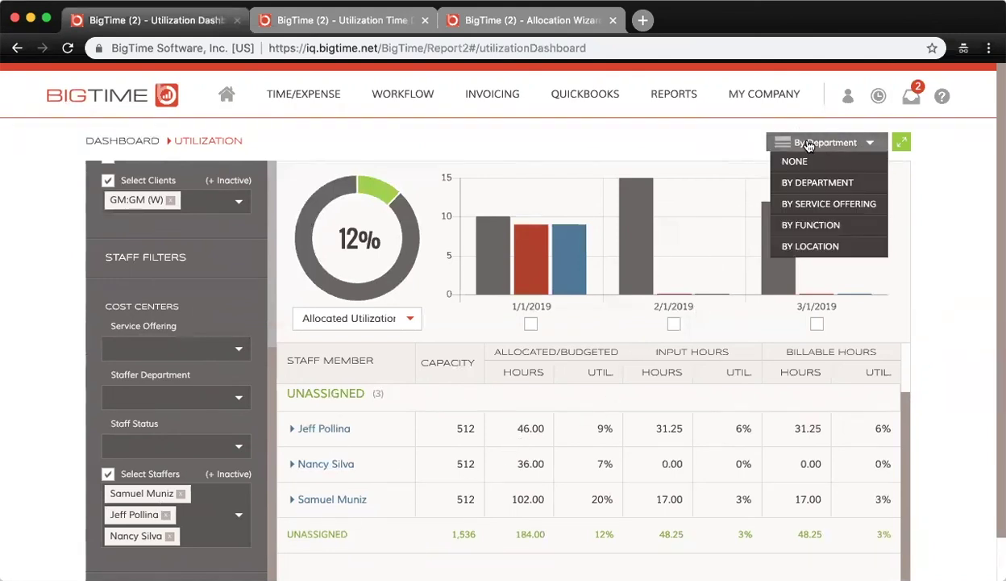
pyautogui.click(847, 208)
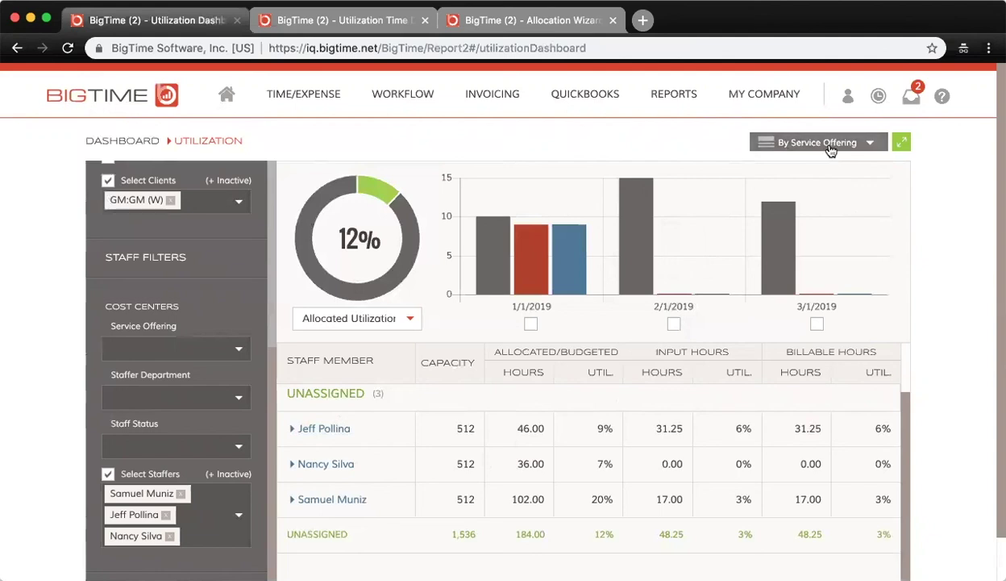